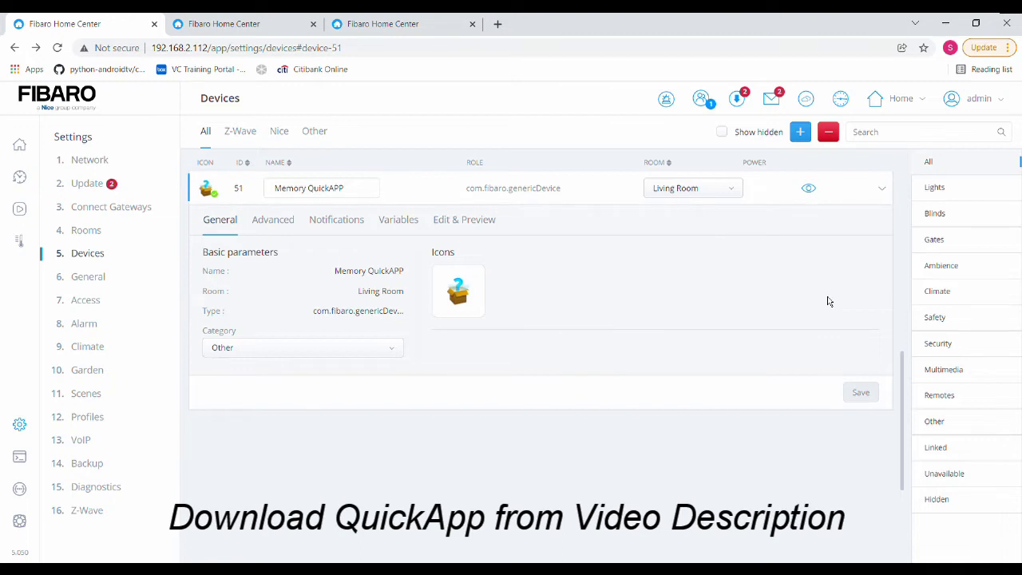
Step: Examine the names and values of the activedevice and livingalldevice variables of the Memory QuickAPP
triple_click(303, 192)
left_click(628, 334)
left_click(403, 231)
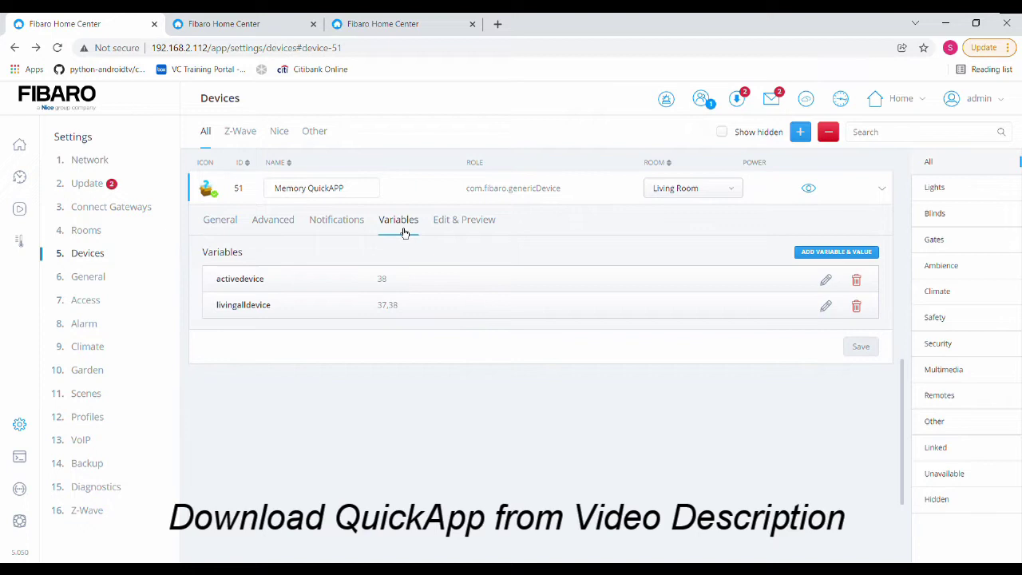
double_click(238, 307)
left_click(238, 307)
double_click(249, 280)
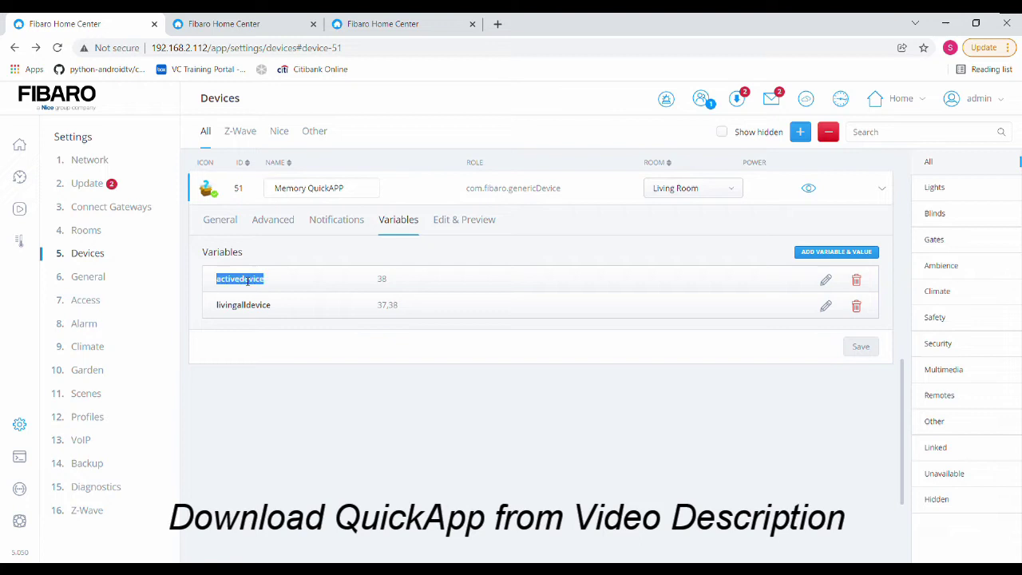
left_click(249, 280)
double_click(387, 284)
left_click(394, 290)
double_click(388, 281)
left_click(389, 281)
Step: Open the Memory QuickAPP in the device editor and inspect the control settings of its ON and OFF buttons
left_click(461, 231)
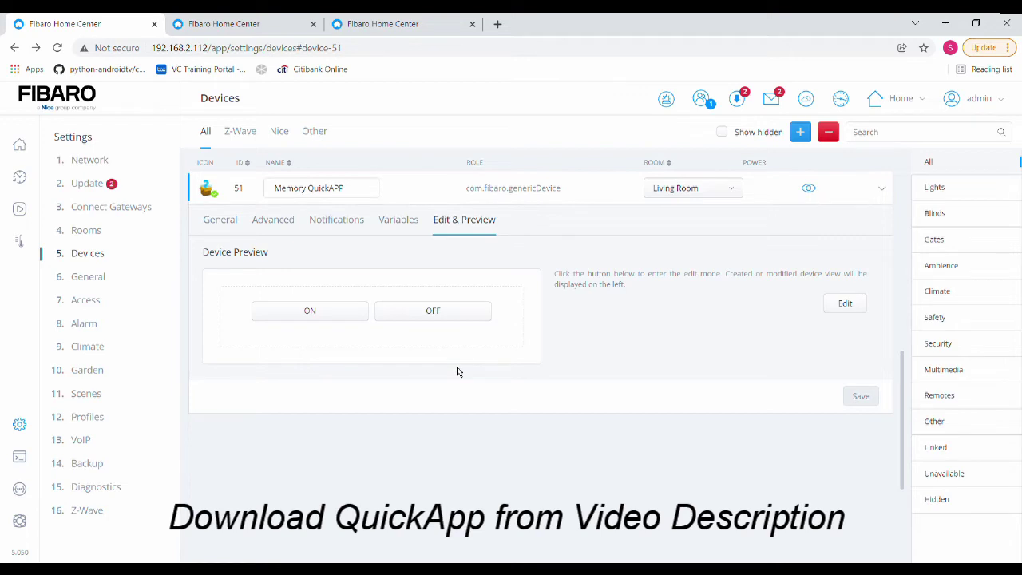
left_click(840, 313)
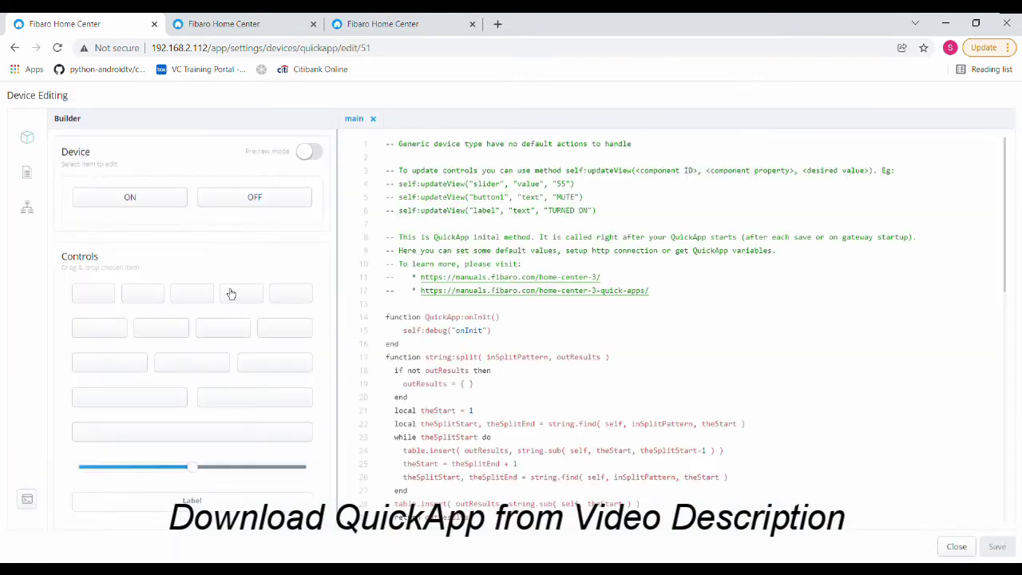
left_click(130, 204)
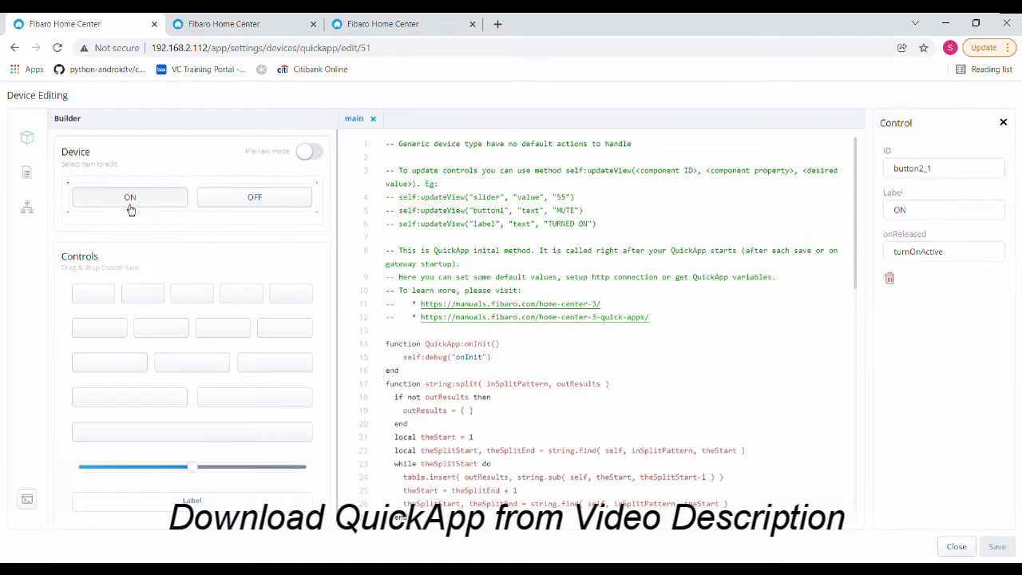
left_click(239, 210)
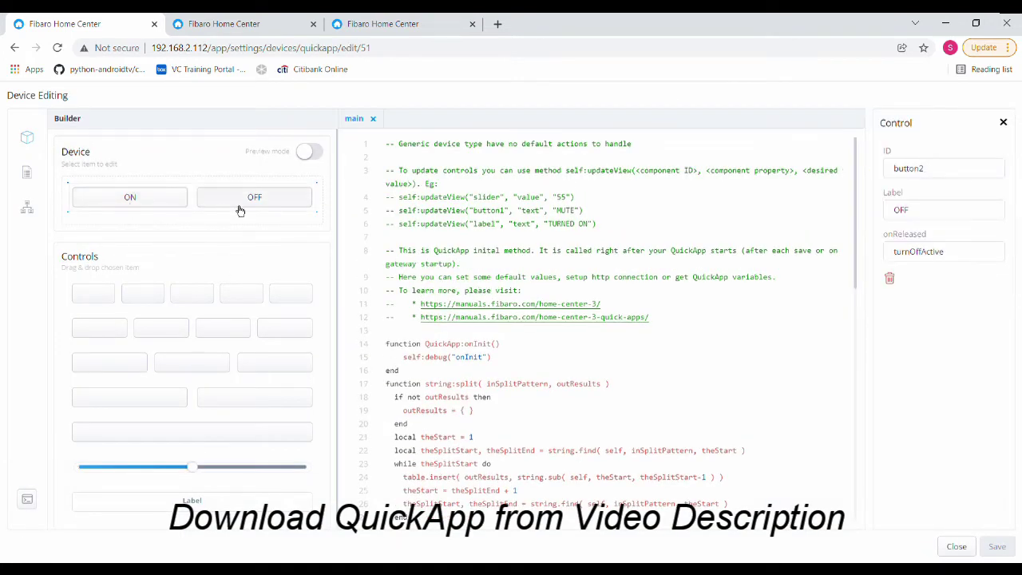
left_click(146, 209)
left_click(234, 212)
left_click(104, 203)
Step: Skim the QuickApp's main code from start to end
scroll(577, 364, "down", 2)
scroll(577, 364, "down", 6)
scroll(577, 364, "up", 8)
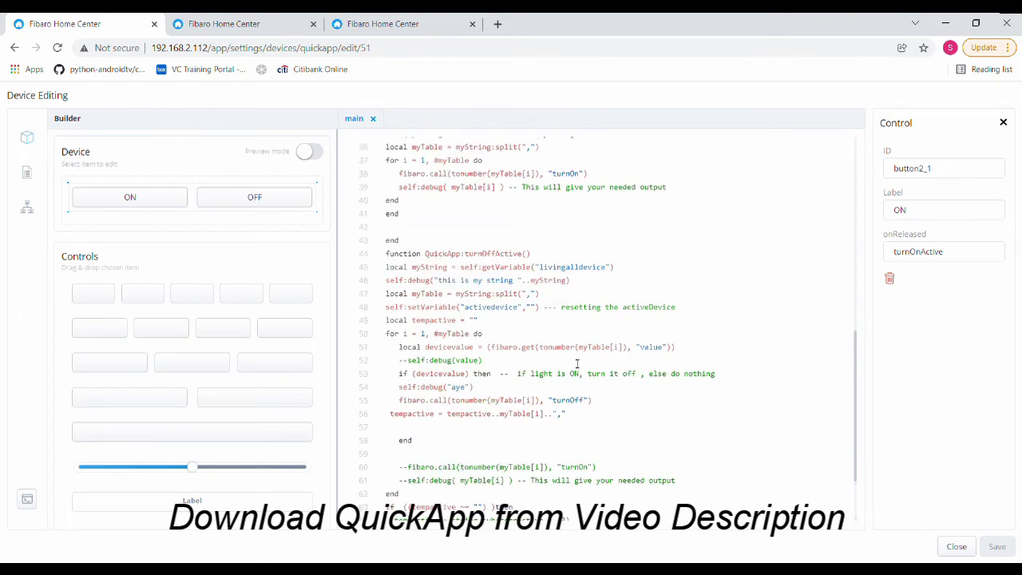
scroll(577, 365, "down", 7)
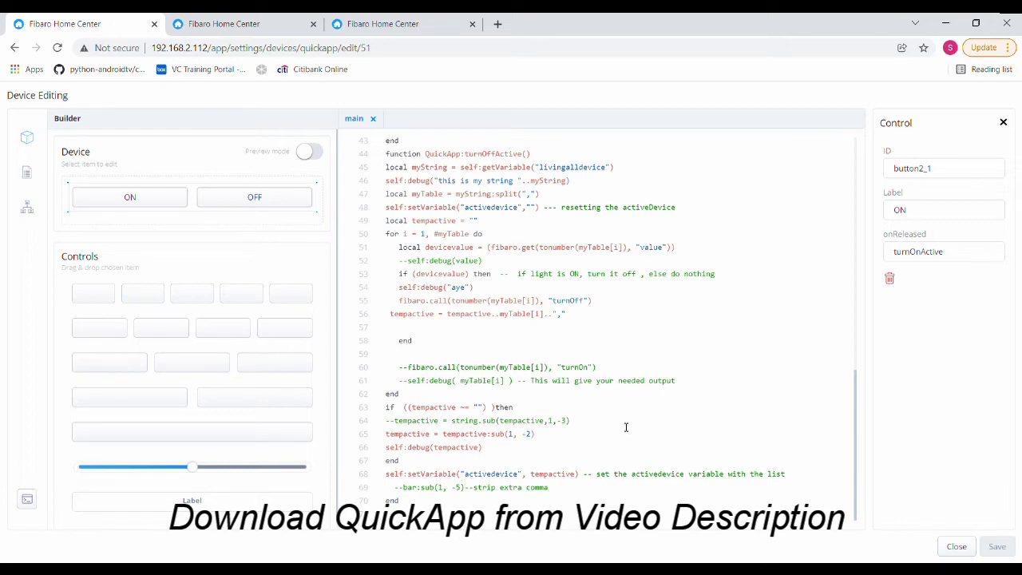
scroll(626, 427, "up", 7)
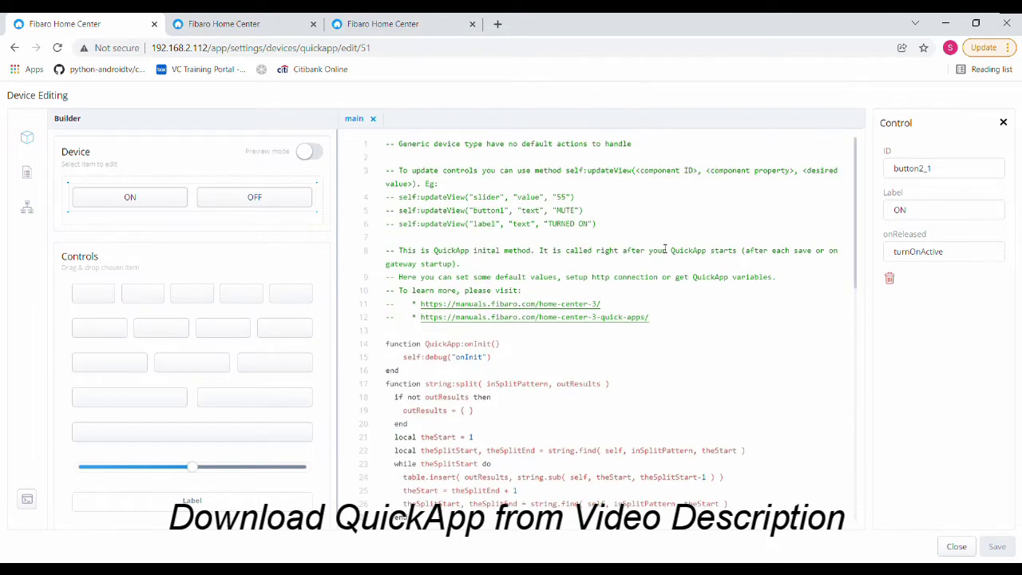
Step: Check which onReleased functions are assigned to the OFF and ON buttons
left_click(272, 201)
double_click(961, 256)
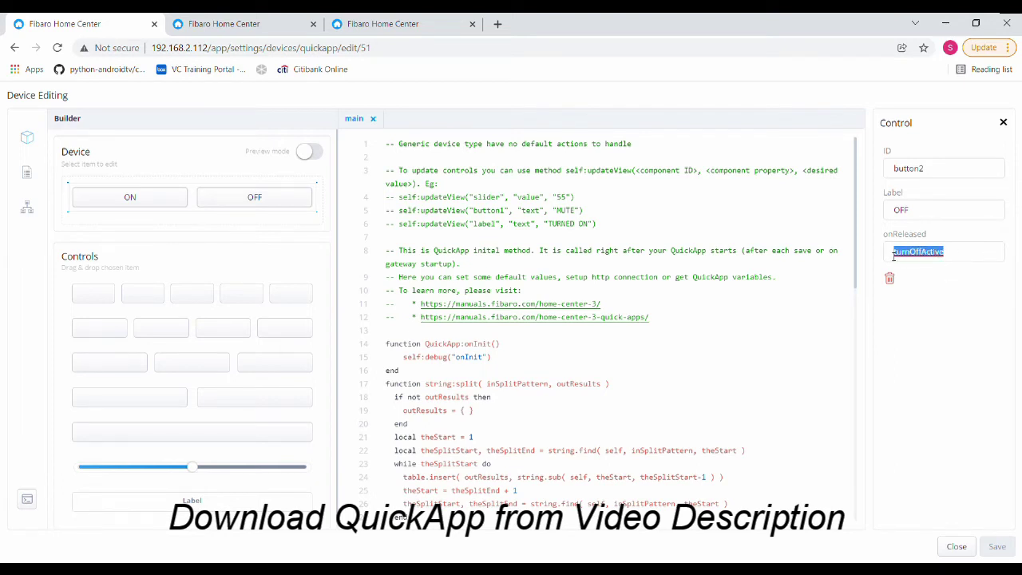
left_click(157, 214)
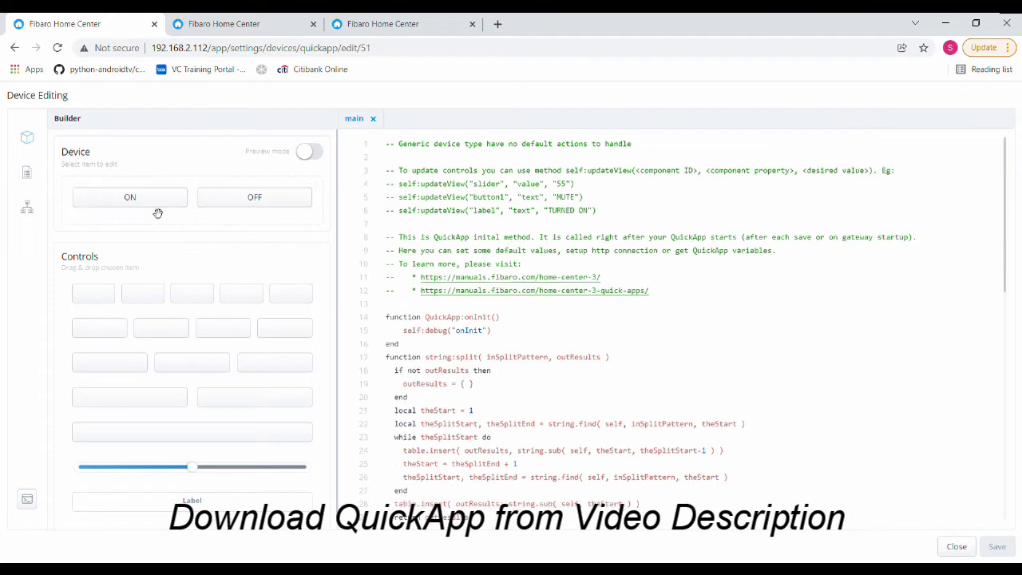
left_click(144, 201)
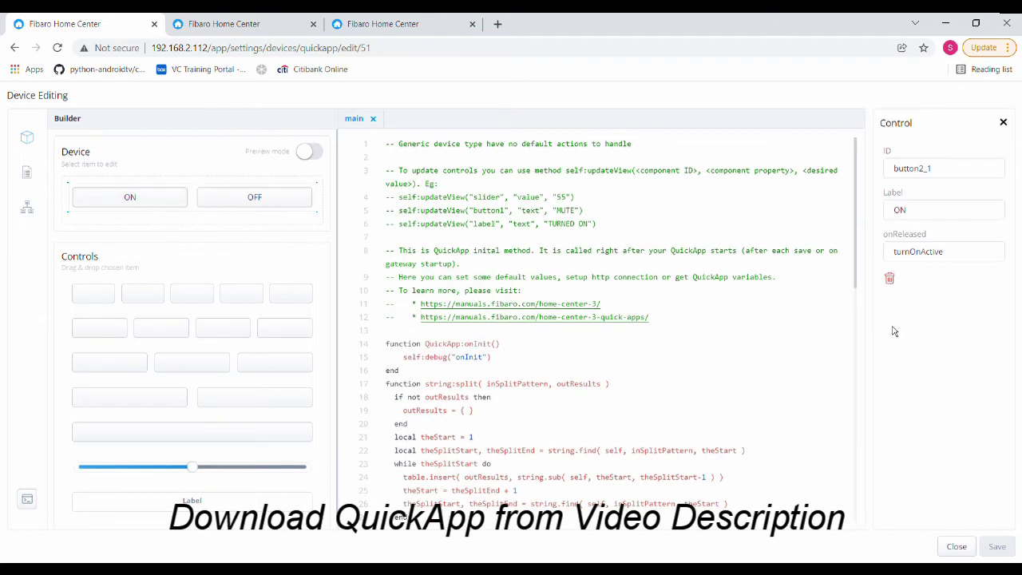
left_click(954, 258)
left_click_drag(955, 259, 888, 259)
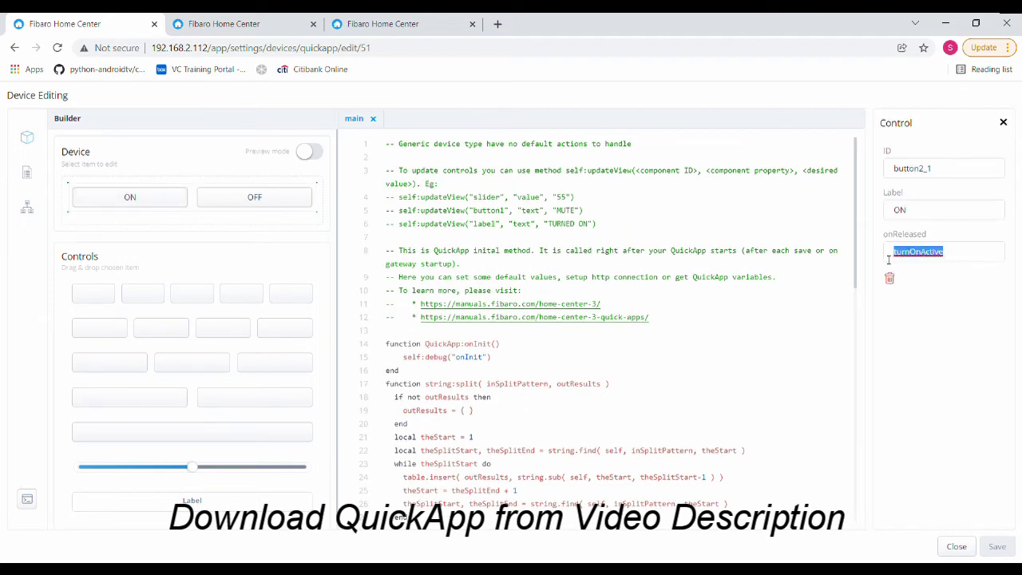
left_click(936, 259)
Step: Examine the turnOffActive and turnOnActive functions in the main code
scroll(551, 407, "down", 6)
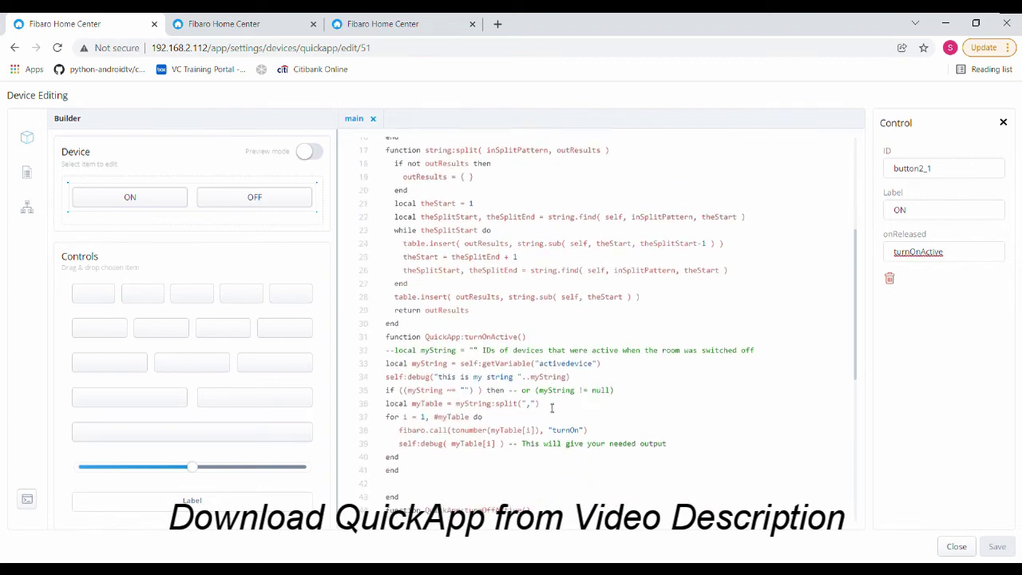
scroll(551, 408, "up", 2)
scroll(551, 407, "down", 5)
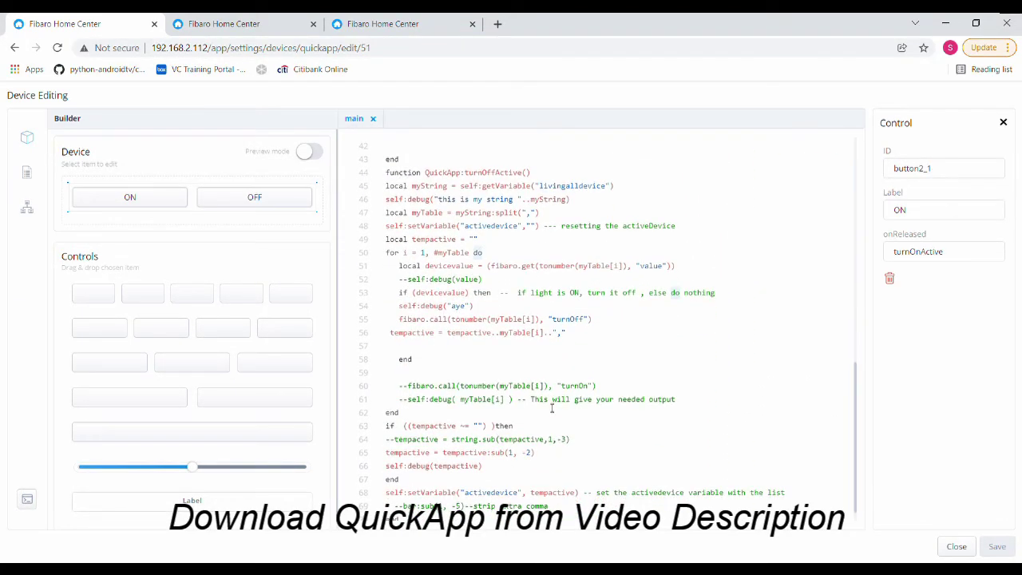
left_click_drag(468, 173, 524, 185)
left_click(497, 172)
scroll(544, 310, "up", 2)
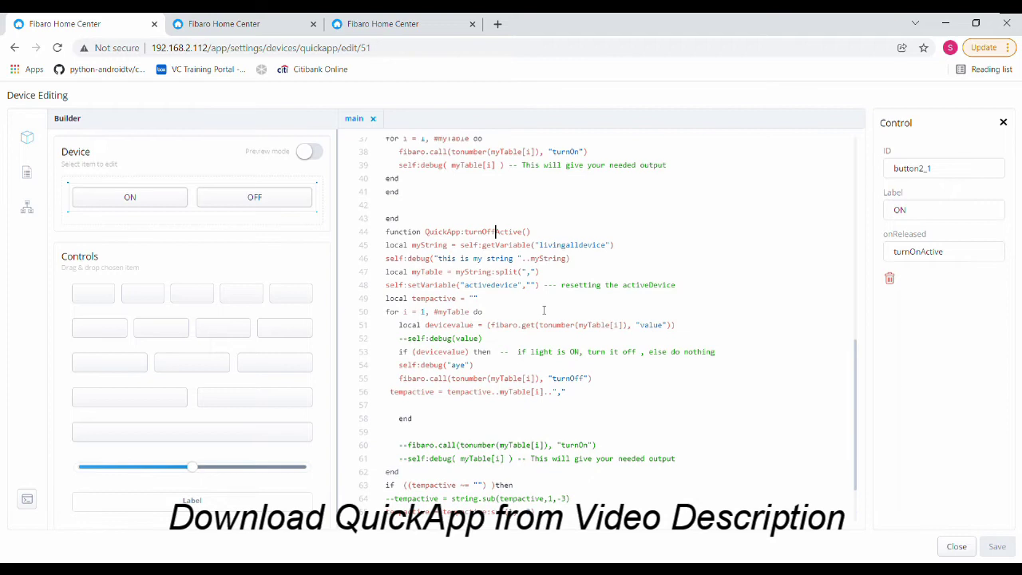
scroll(544, 310, "up", 5)
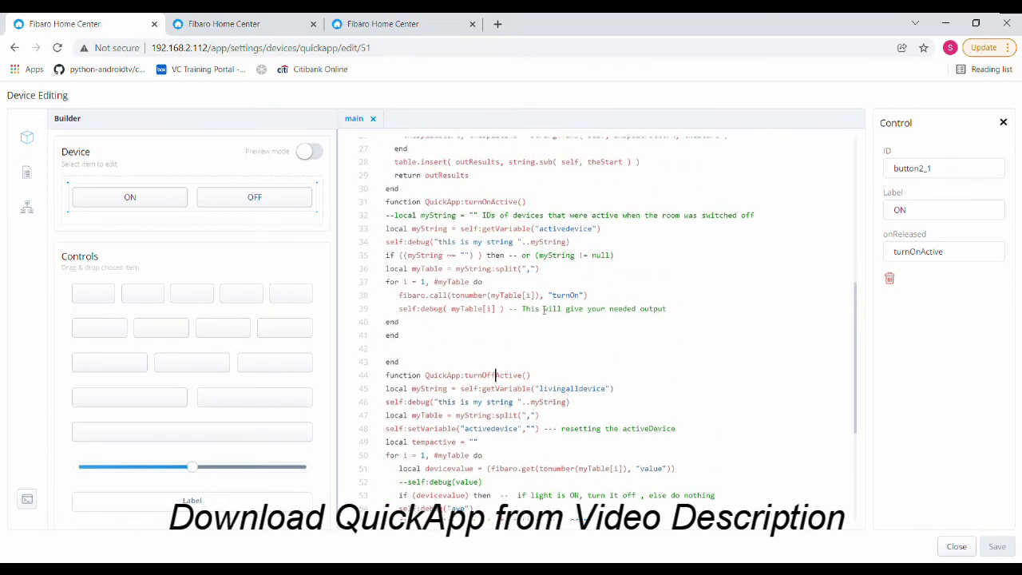
double_click(477, 222)
left_click(476, 221)
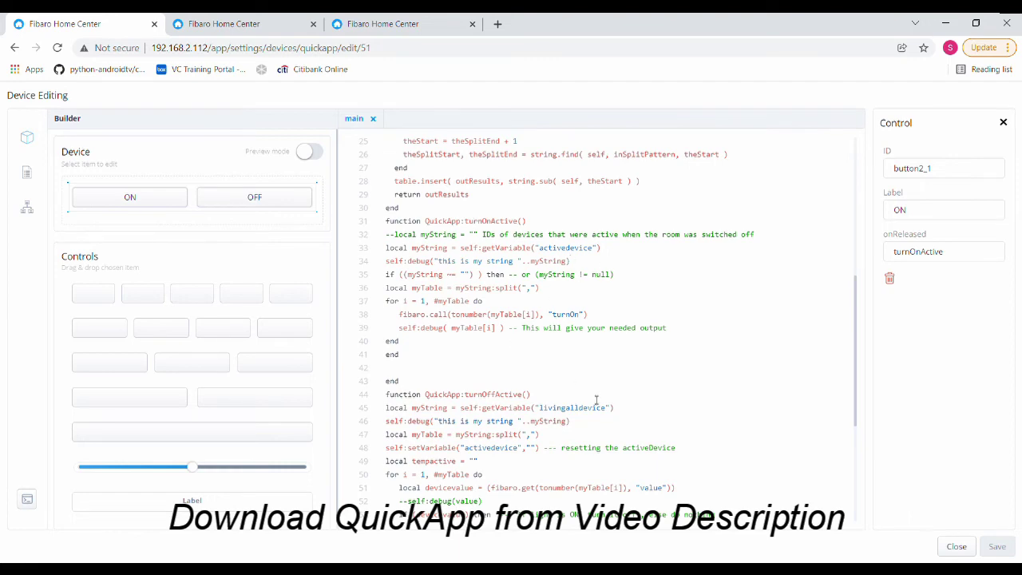
scroll(603, 405, "down", 3)
scroll(604, 407, "up", 7)
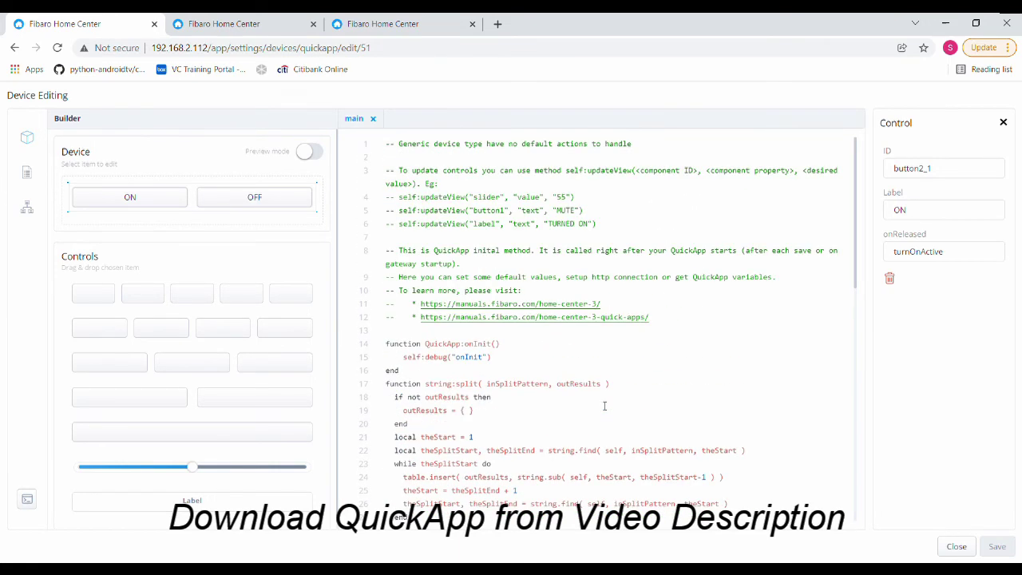
Step: Enable preview mode in the QuickApp builder and check the IDs of devices 36.0 and 36.1 on the dashboard
left_click(322, 160)
left_click(242, 24)
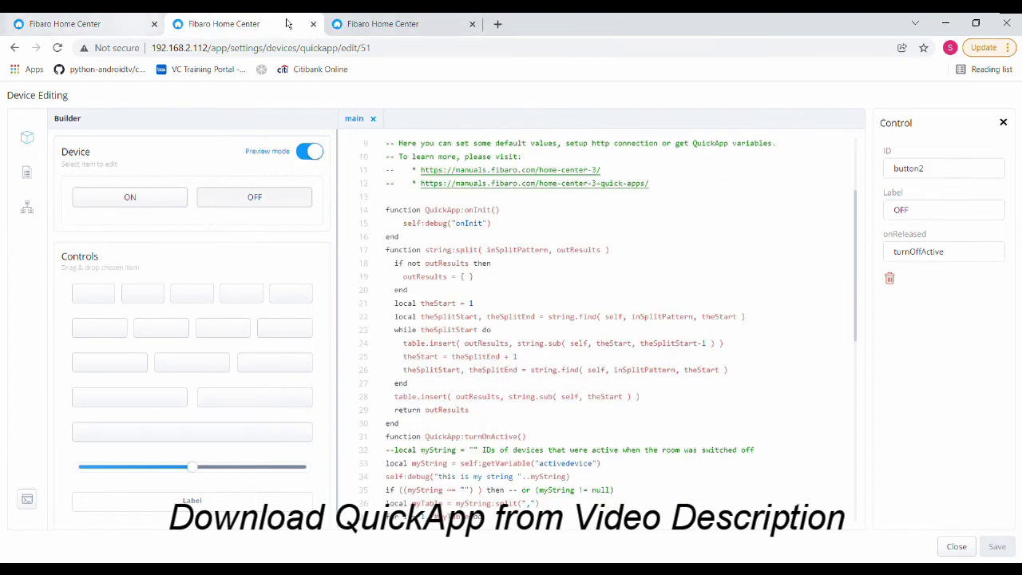
left_click(349, 24)
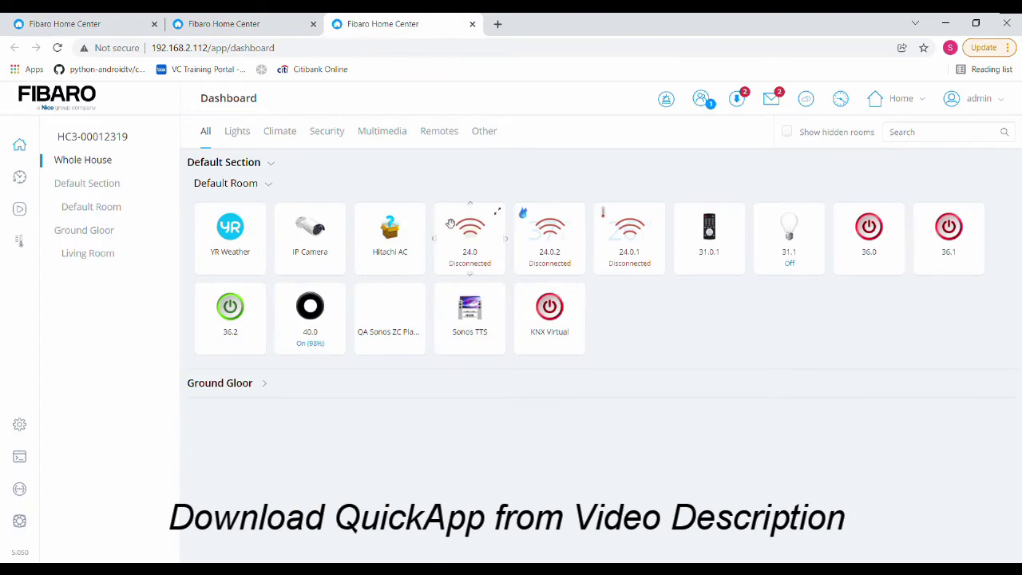
left_click(902, 224)
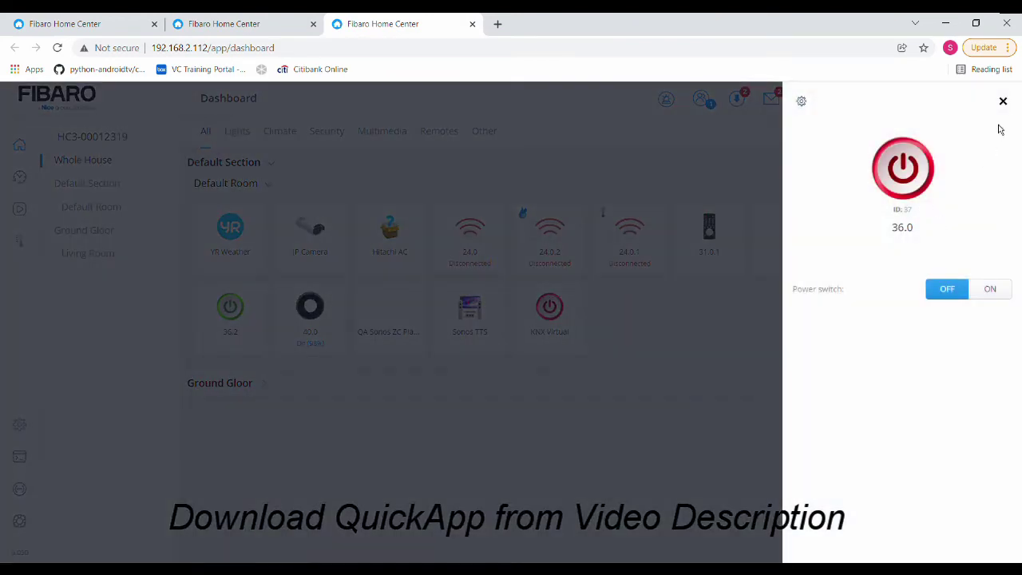
left_click(1003, 100)
left_click(984, 228)
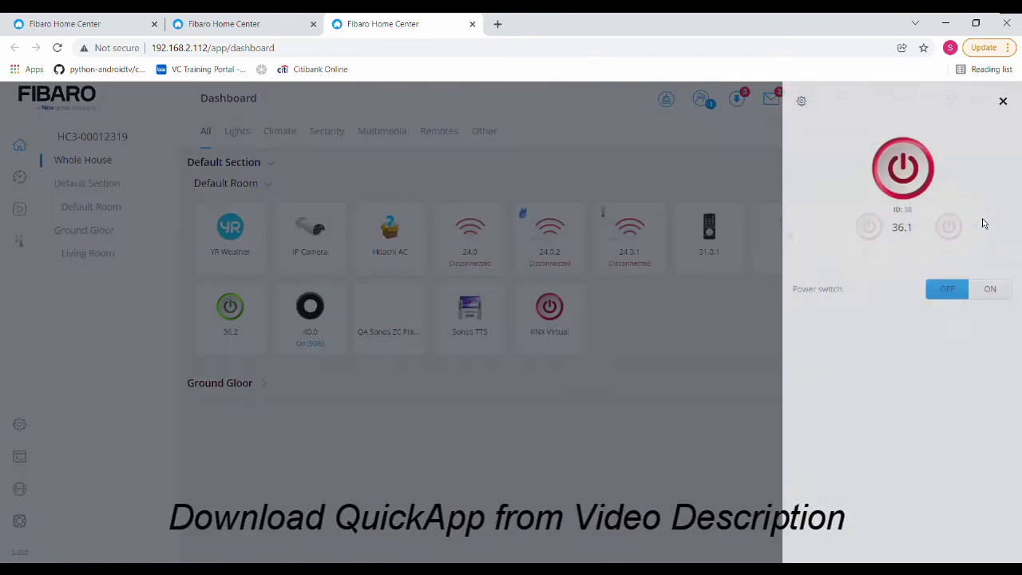
double_click(908, 210)
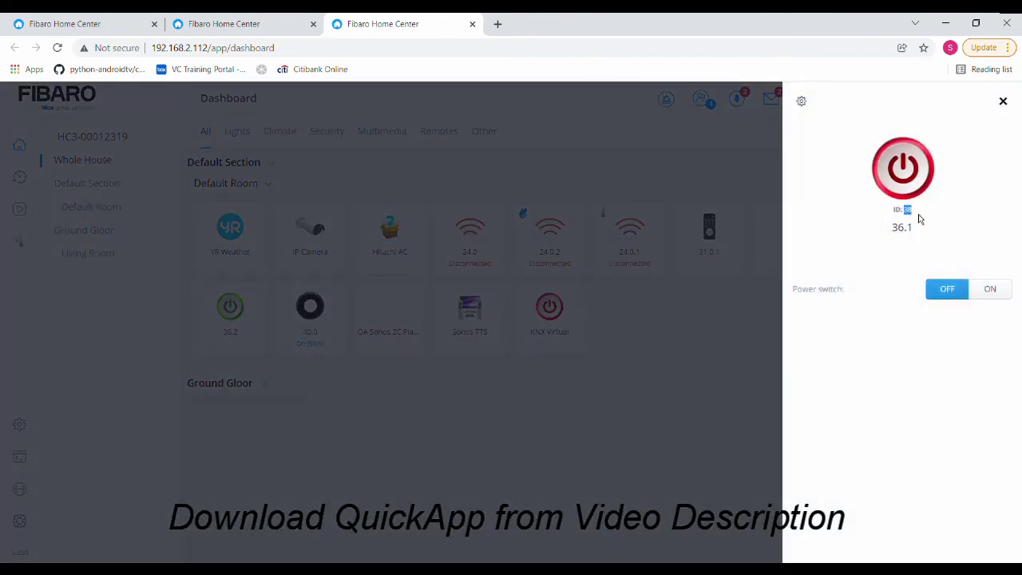
left_click(1003, 101)
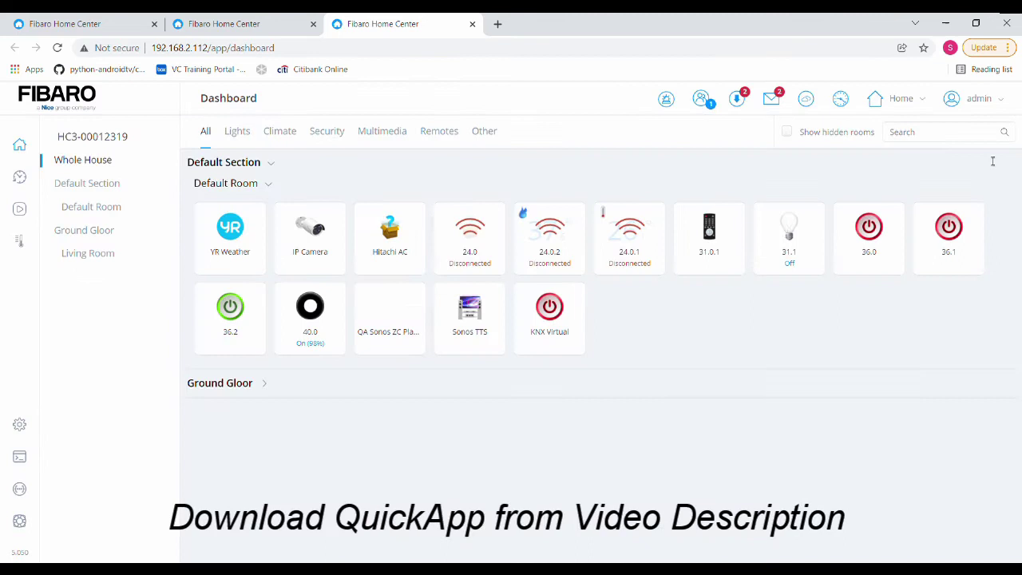
Step: Switch on device 36.1 from the dashboard and run the QuickApp's OFF action in the builder preview
left_click(951, 231)
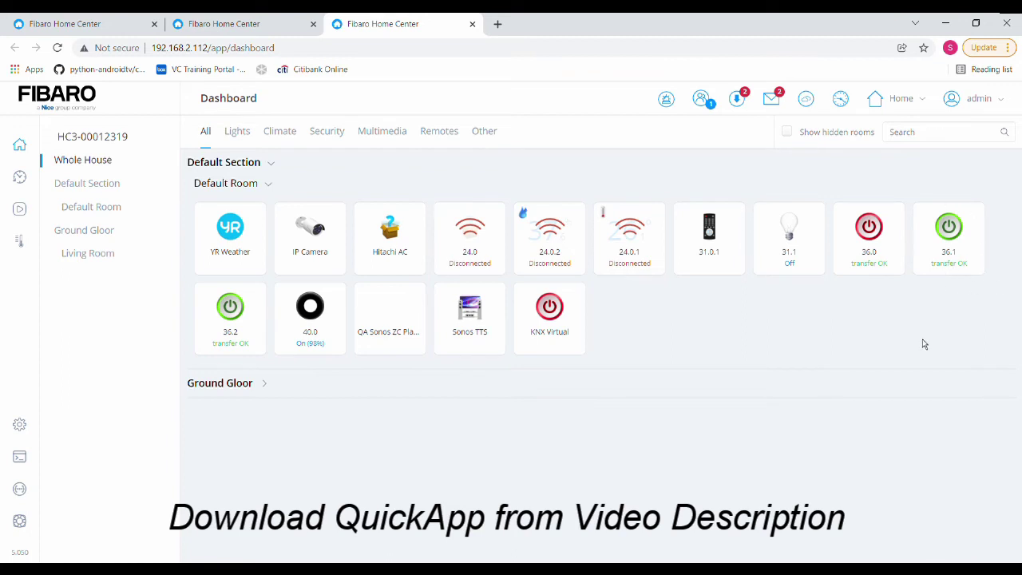
left_click(124, 24)
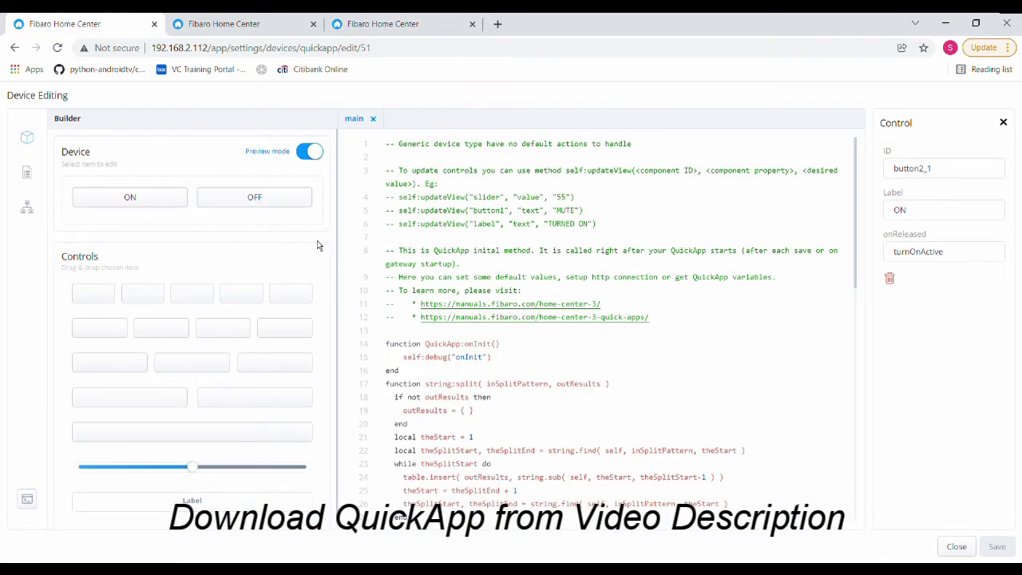
left_click(250, 201)
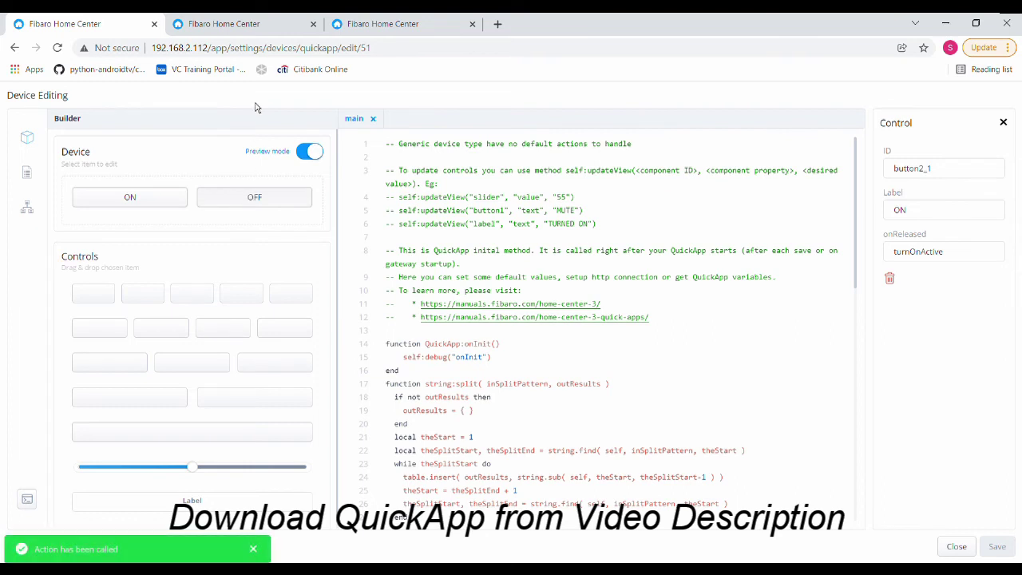
Step: Close the duplicate QuickApp editor page and check the states of devices 36.0 and 36.1 on the dashboard
left_click(258, 23)
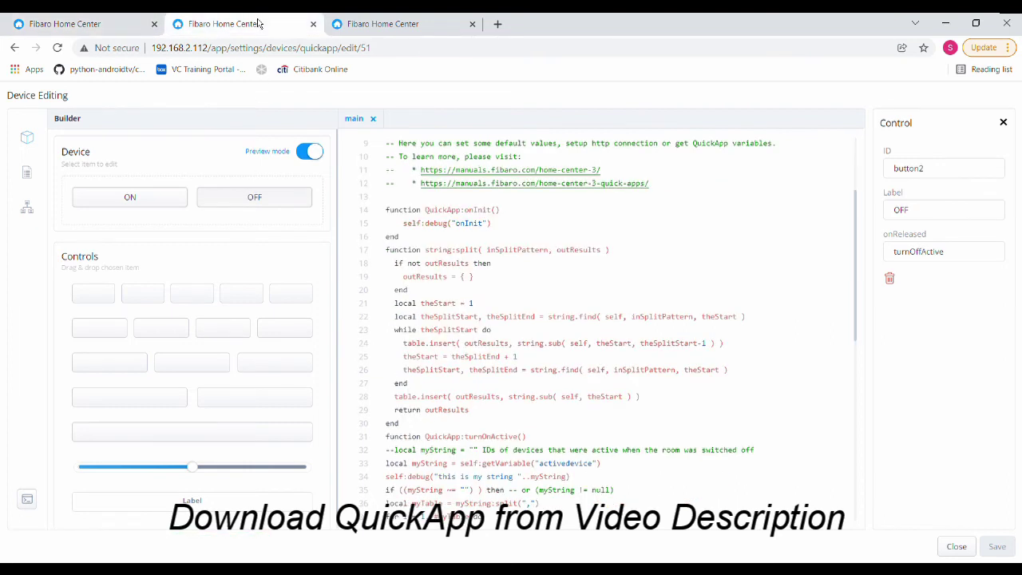
left_click(313, 24)
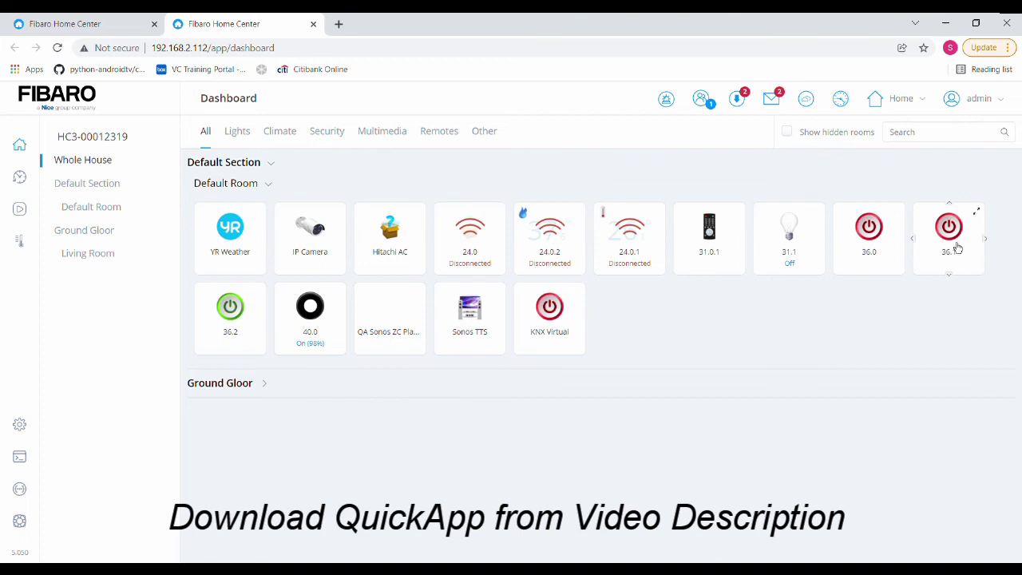
left_click(88, 24)
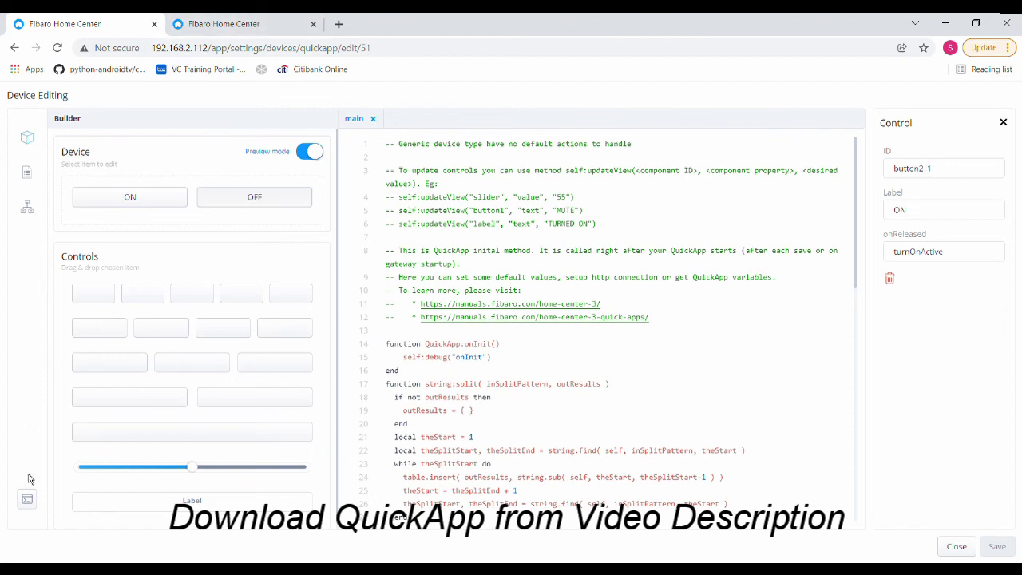
key("ctrl+Tab")
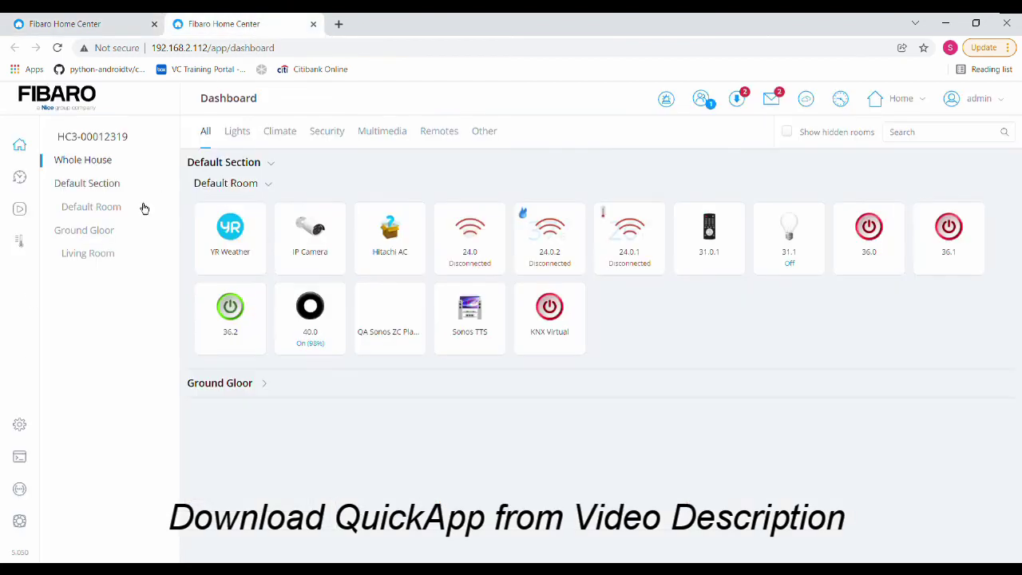
Step: Expand the Ground Gloor section, open the Memory QuickAPP's device settings and show its variables
left_click(264, 388)
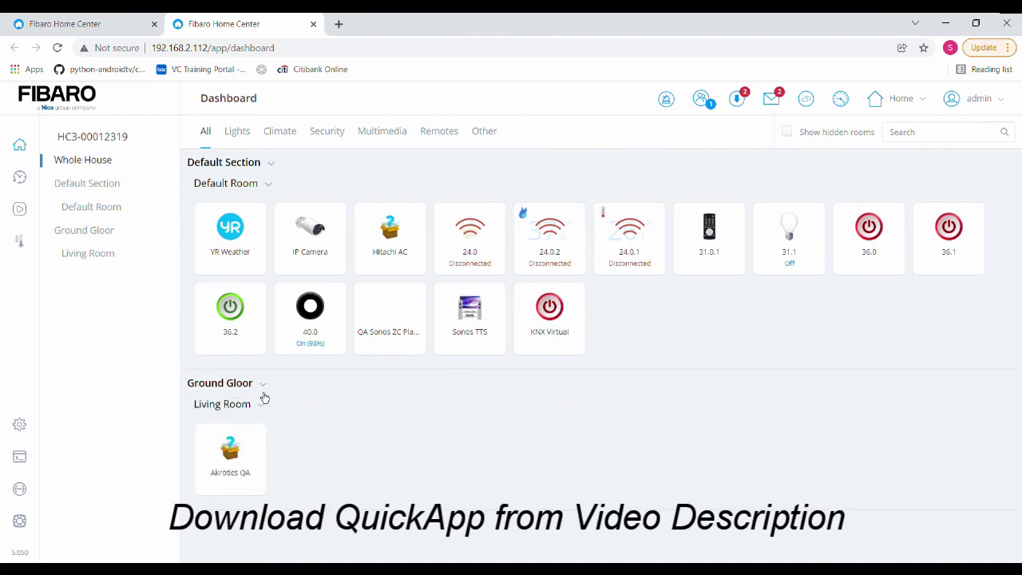
left_click(265, 447)
left_click(942, 314)
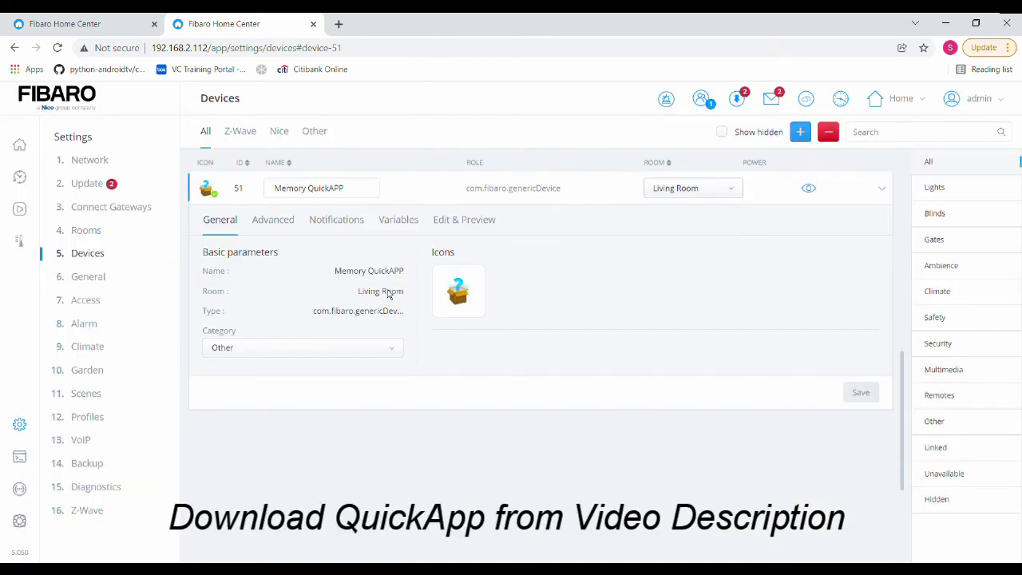
left_click(398, 229)
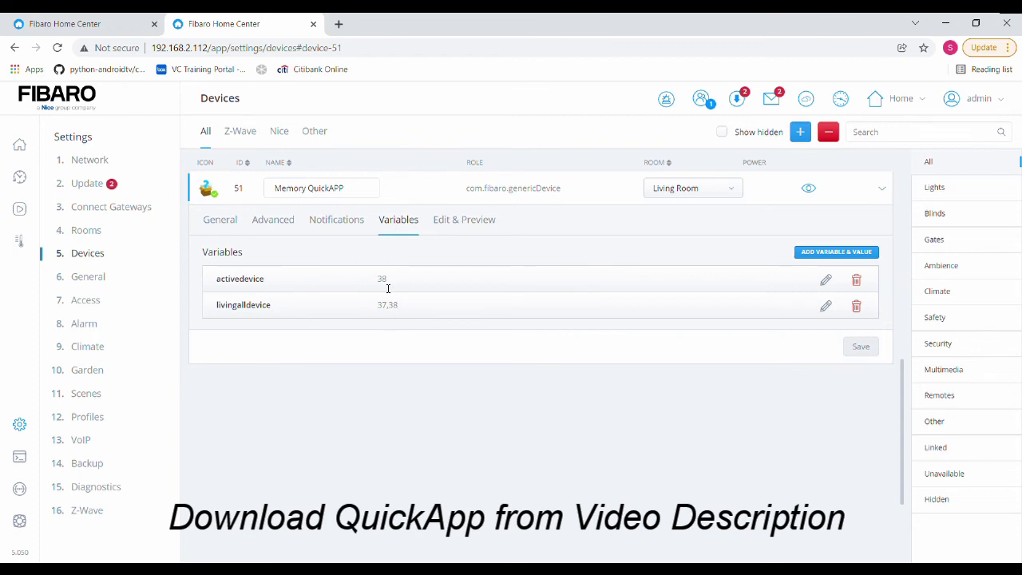
Step: Run the QuickApp's ON action in the builder preview and open the dashboard in a new browser tab to check devices 36.0 and 36.1
left_click(46, 24)
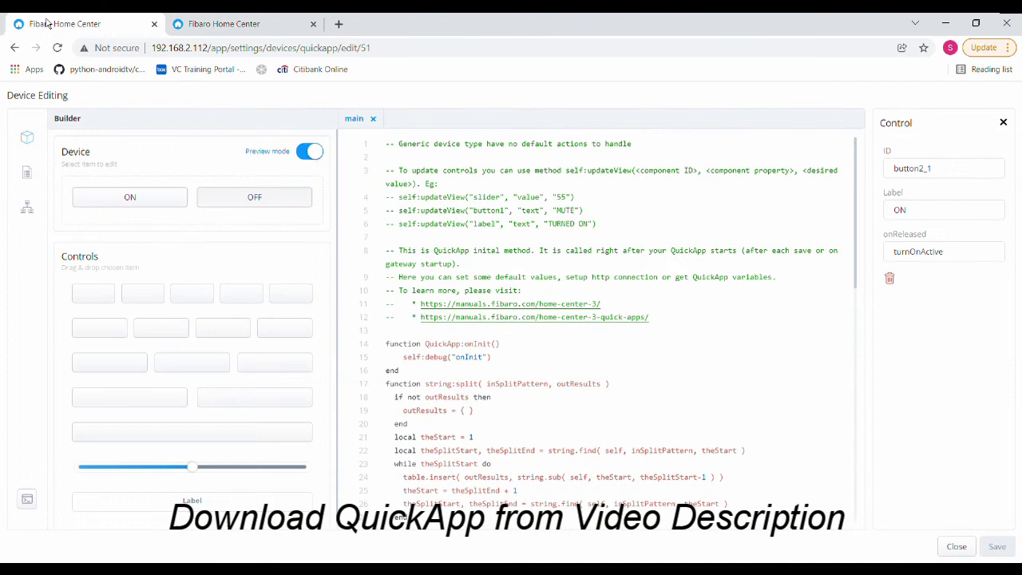
left_click(132, 209)
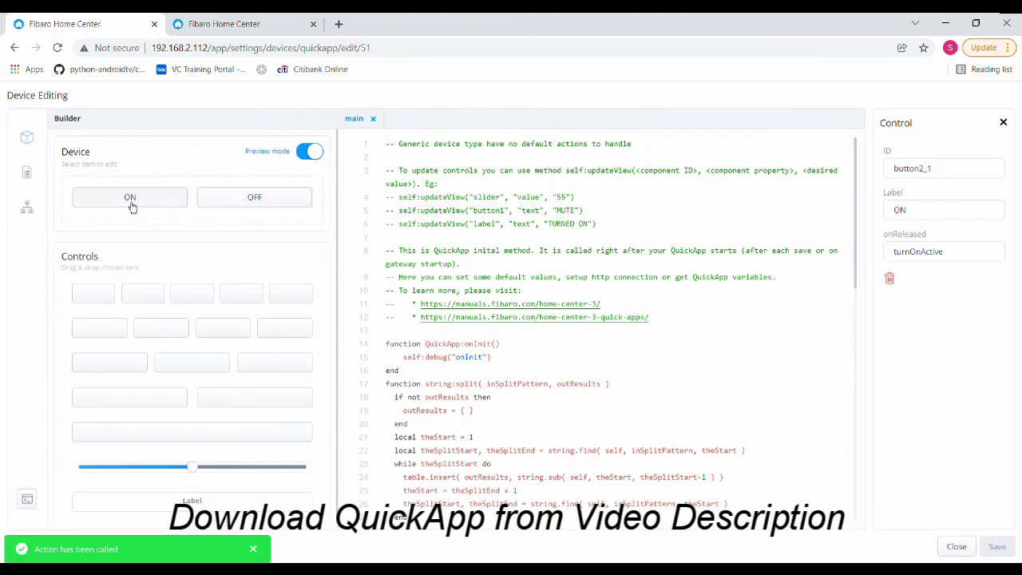
left_click(275, 23)
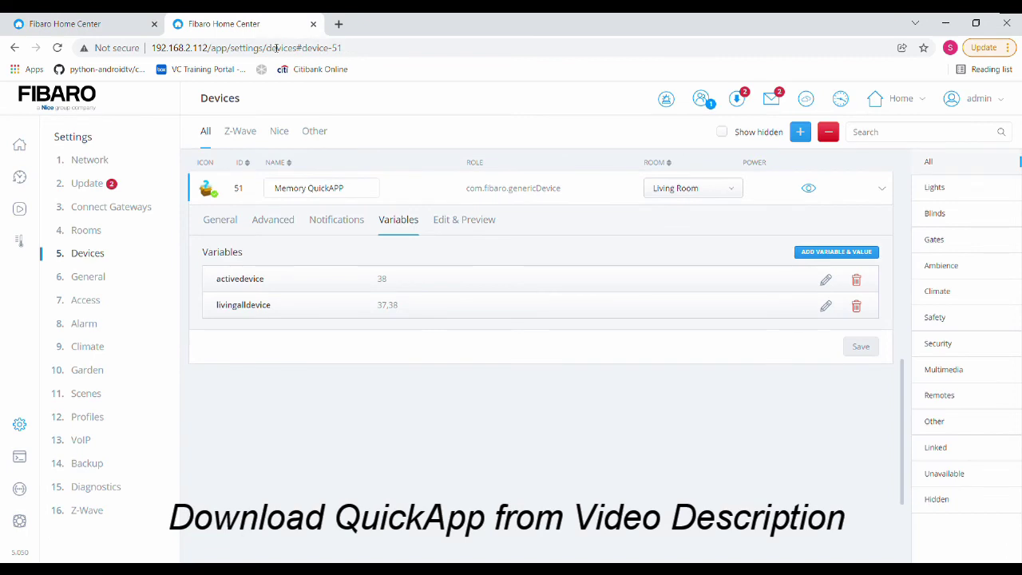
middle_click(27, 152)
left_click(397, 24)
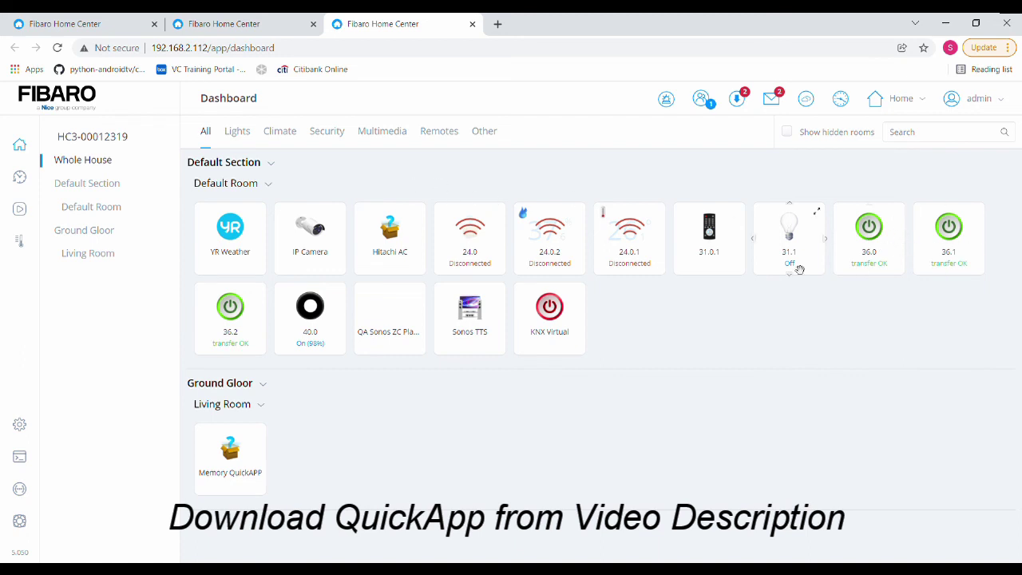
Step: Run the QuickApp's OFF action in the builder preview and check devices 36.0 and 36.1 on the dashboard
left_click(114, 25)
left_click(265, 205)
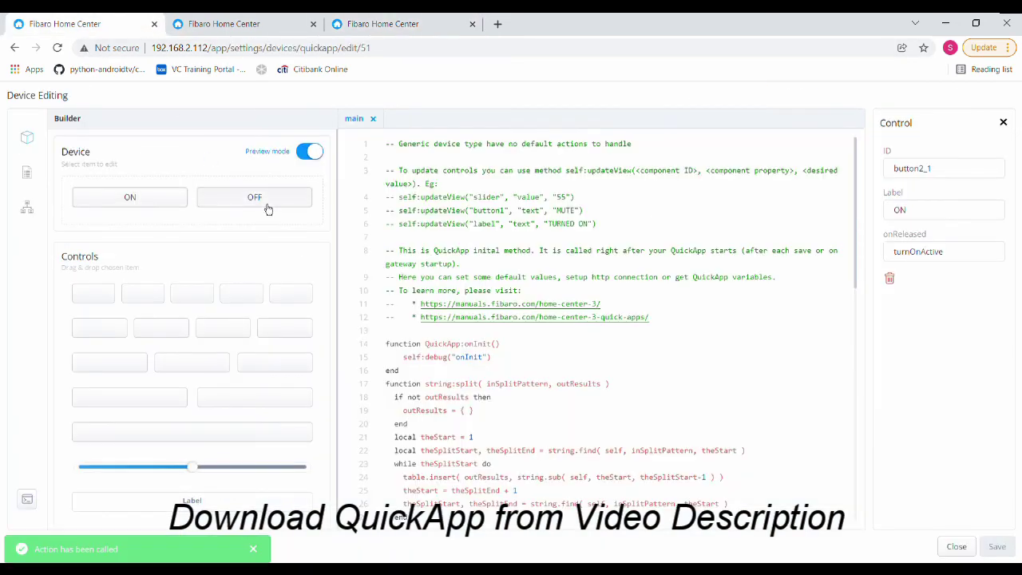
left_click(403, 24)
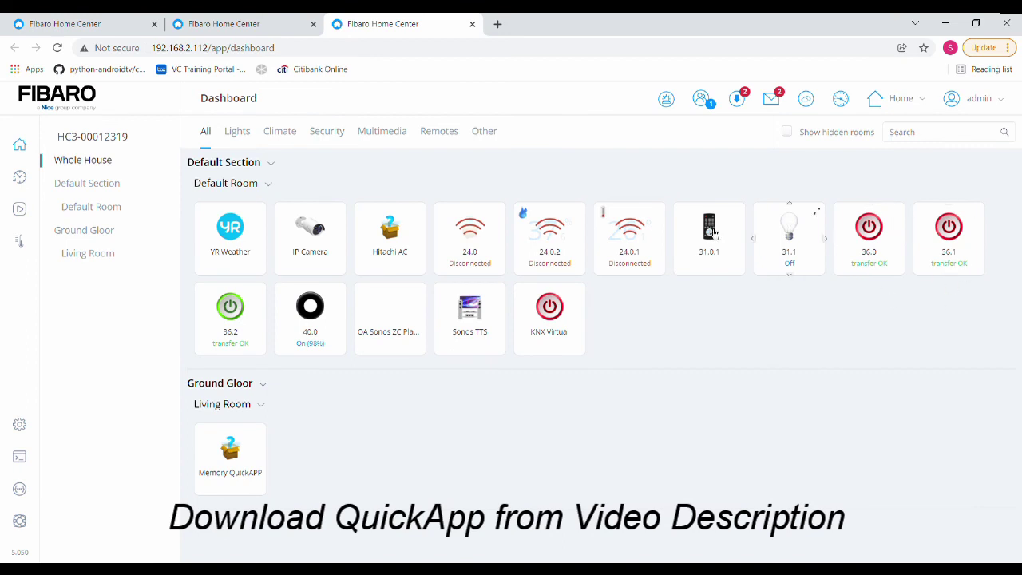
Step: Run the QuickApp's ON action again to restore the remembered devices and check 36.0 and 36.1 on the dashboard
left_click(70, 23)
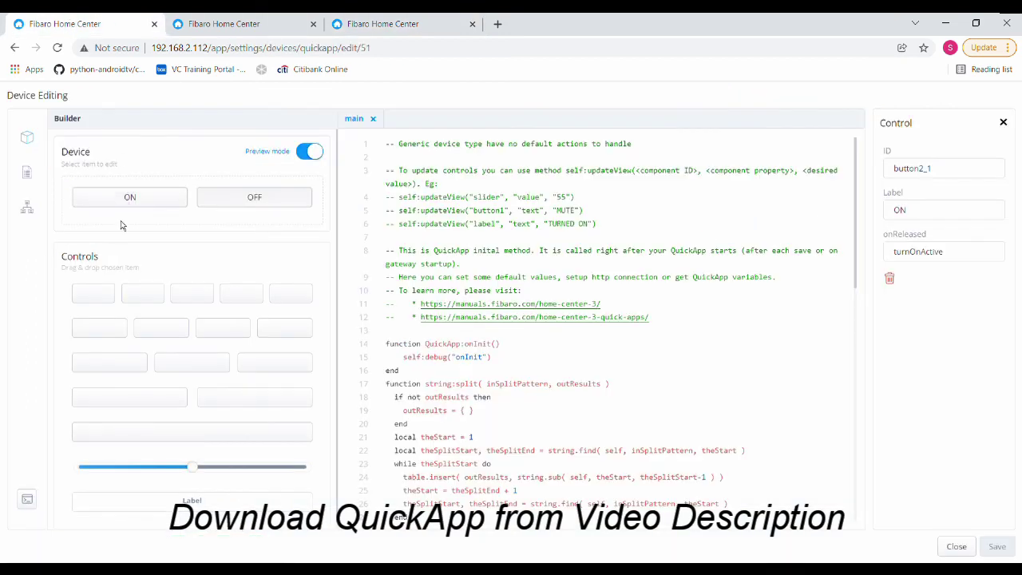
left_click(133, 201)
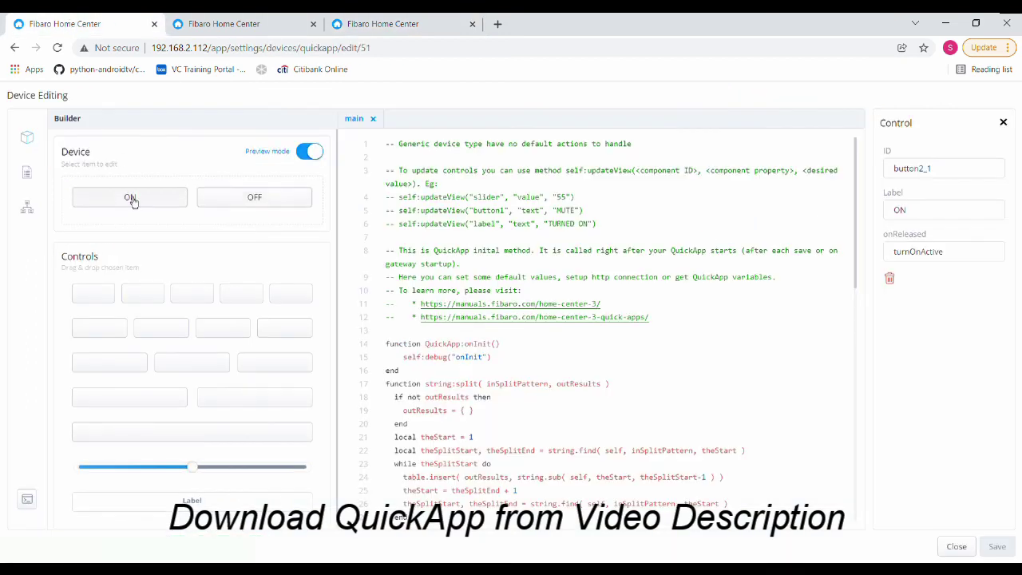
left_click(370, 24)
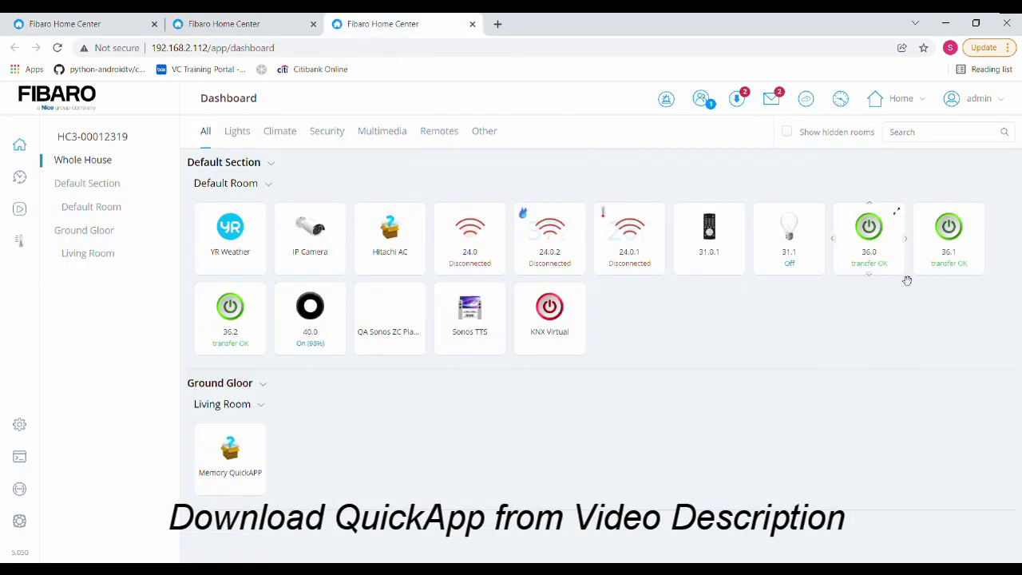
left_click(563, 405)
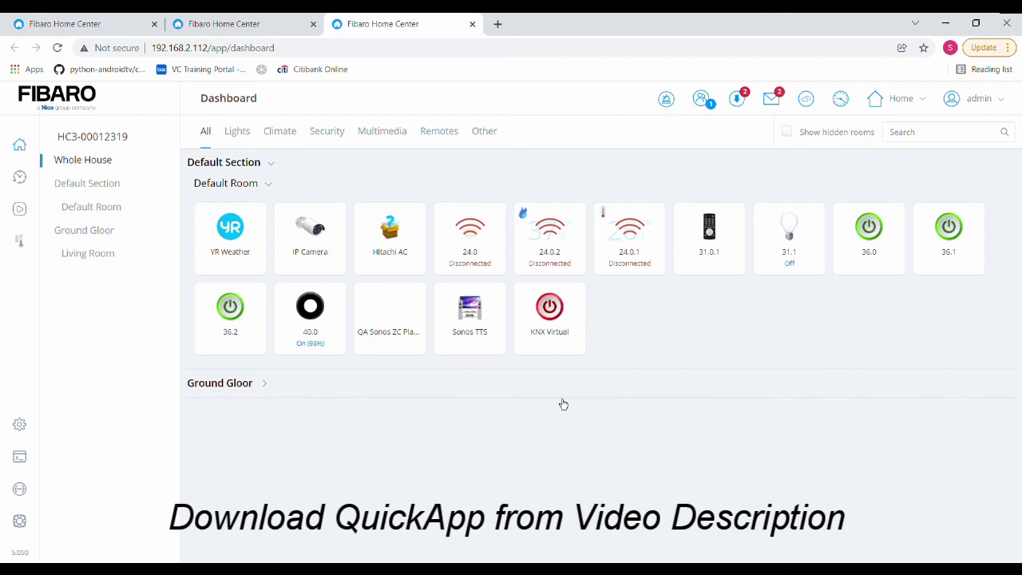
left_click(252, 397)
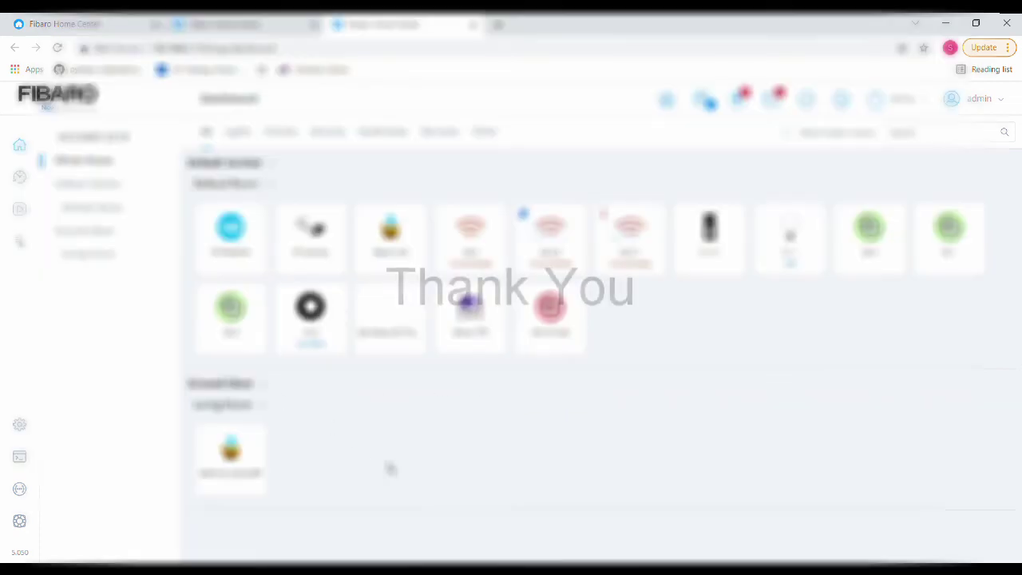